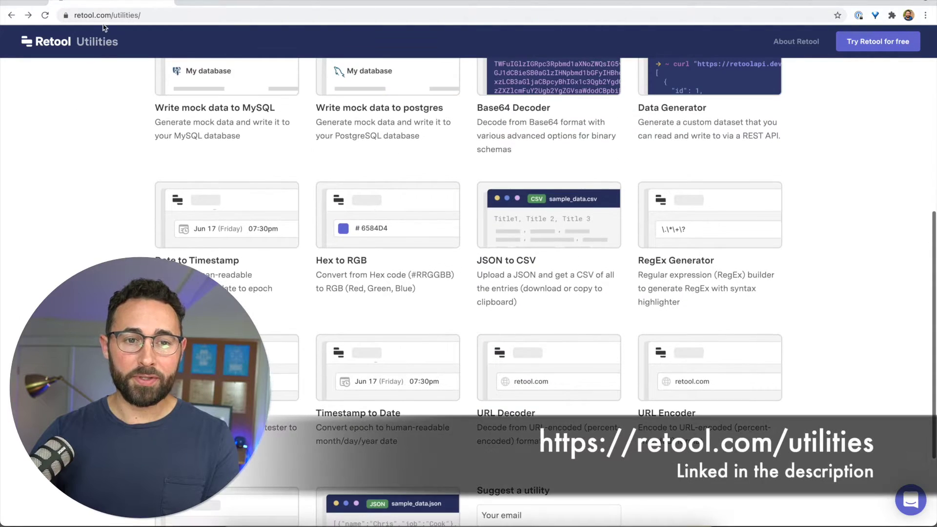
Step: Open the UUID Generator from the utilities page and generate a UUID, then a second one
click(110, 15)
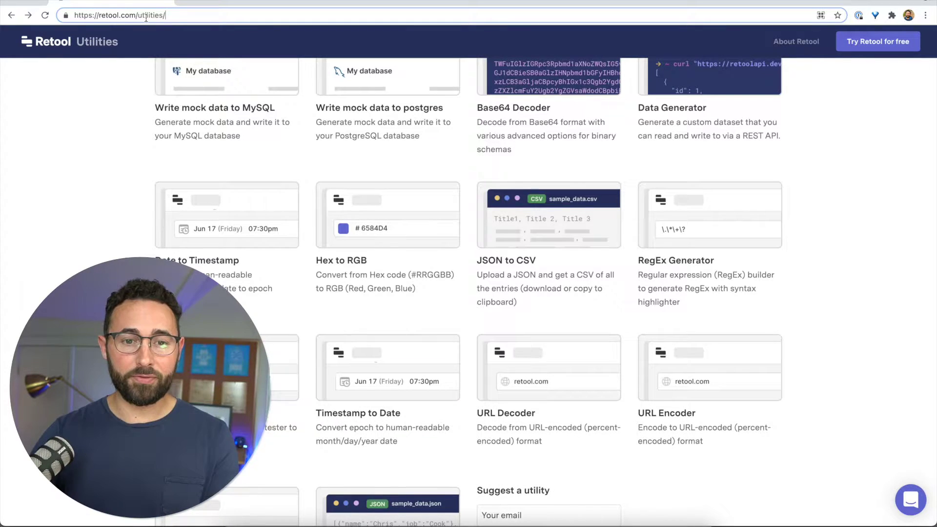
scroll(166, 115, up, 6)
scroll(166, 116, up, 3)
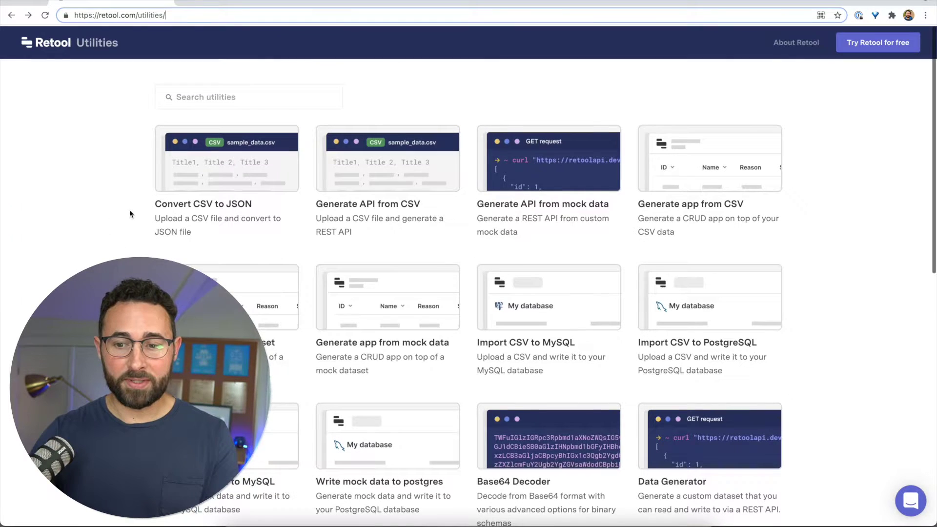
scroll(280, 290, down, 10)
scroll(280, 290, up, 1)
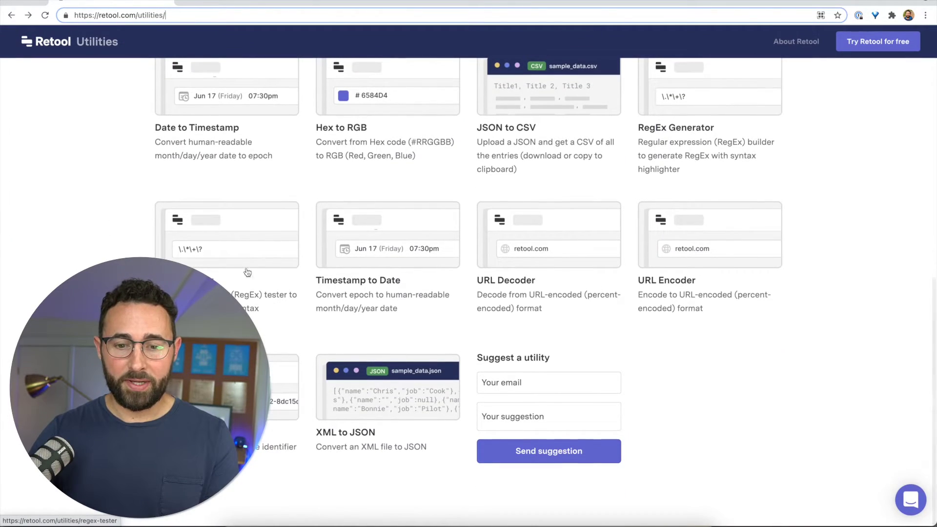
click(293, 401)
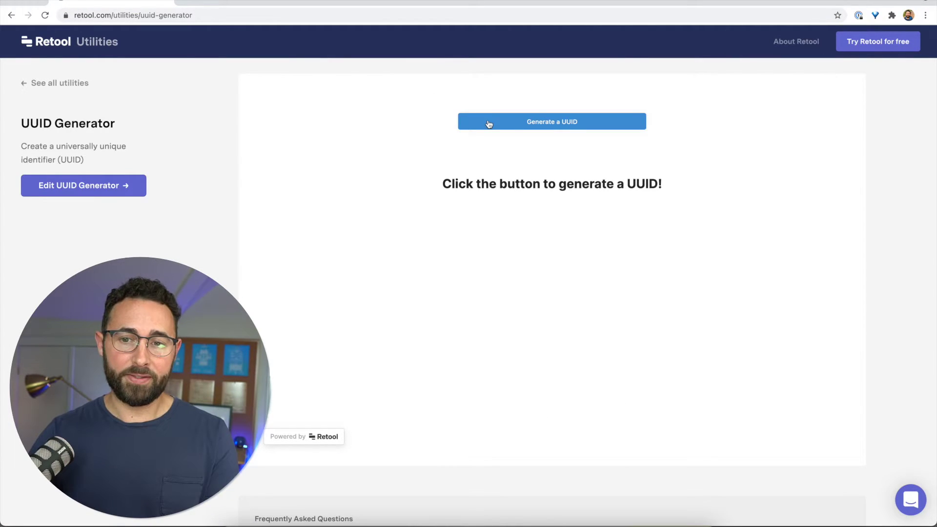
click(524, 125)
click(517, 114)
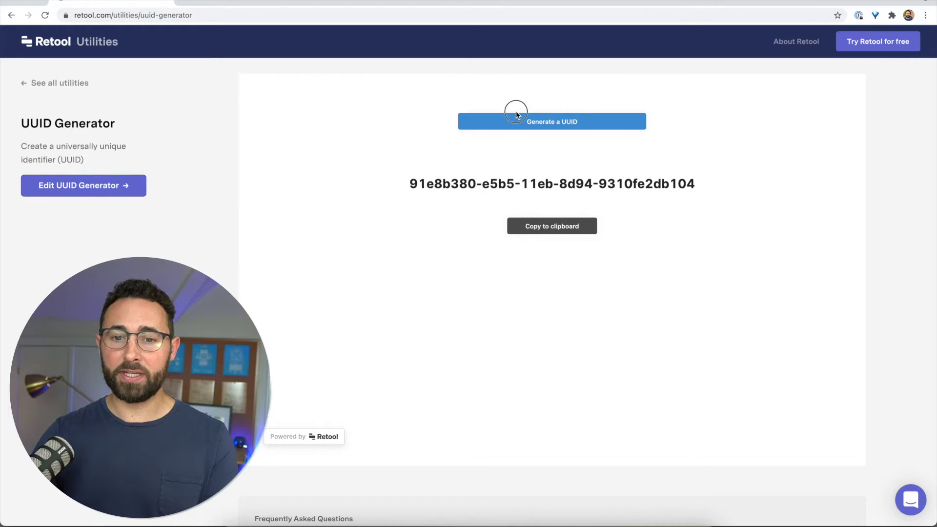
click(514, 127)
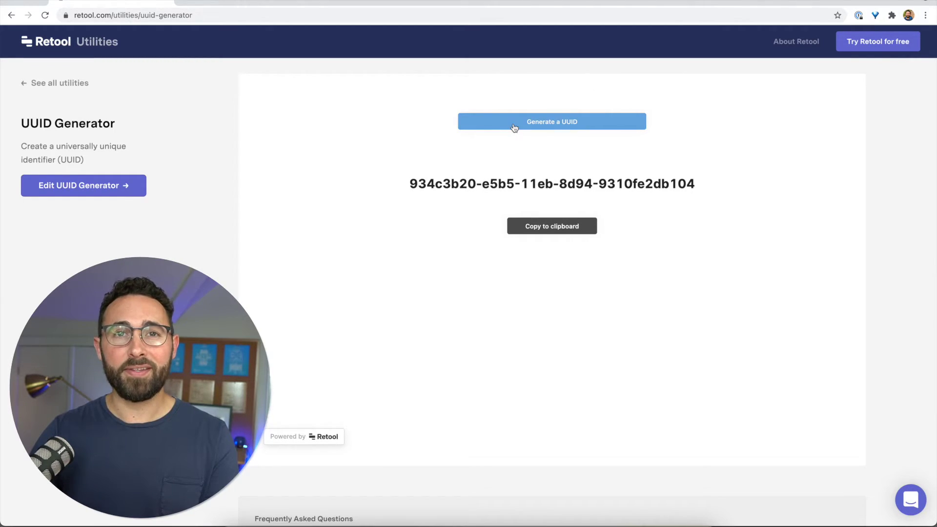